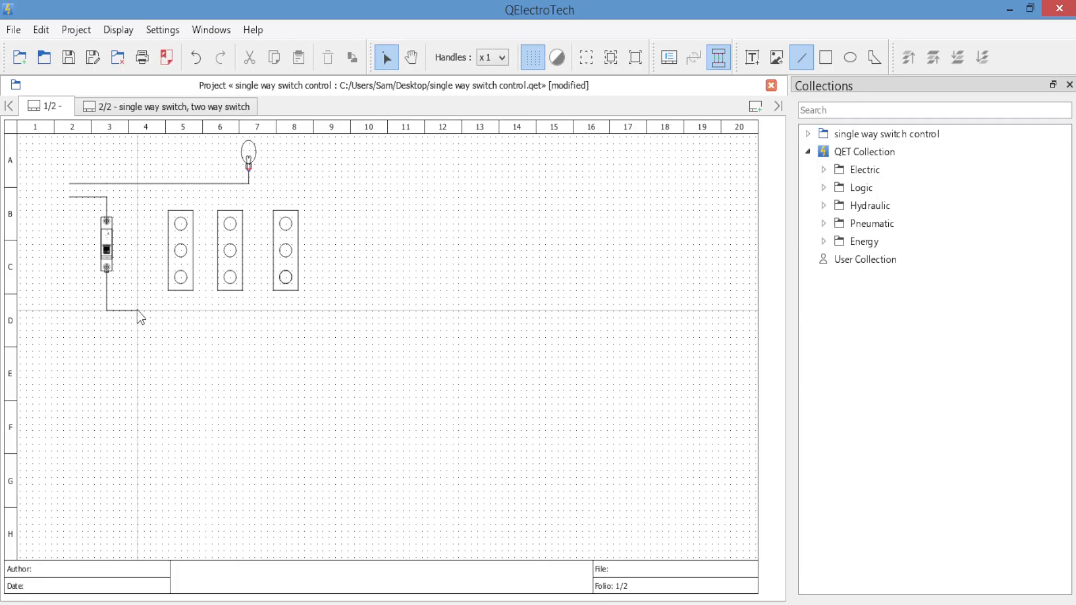
# Finish the wire from the breaker to the first switch block's middle terminal and link the outer terminals of the first two blocks.
pyautogui.moveTo(138, 311); pyautogui.dragTo(140, 250)
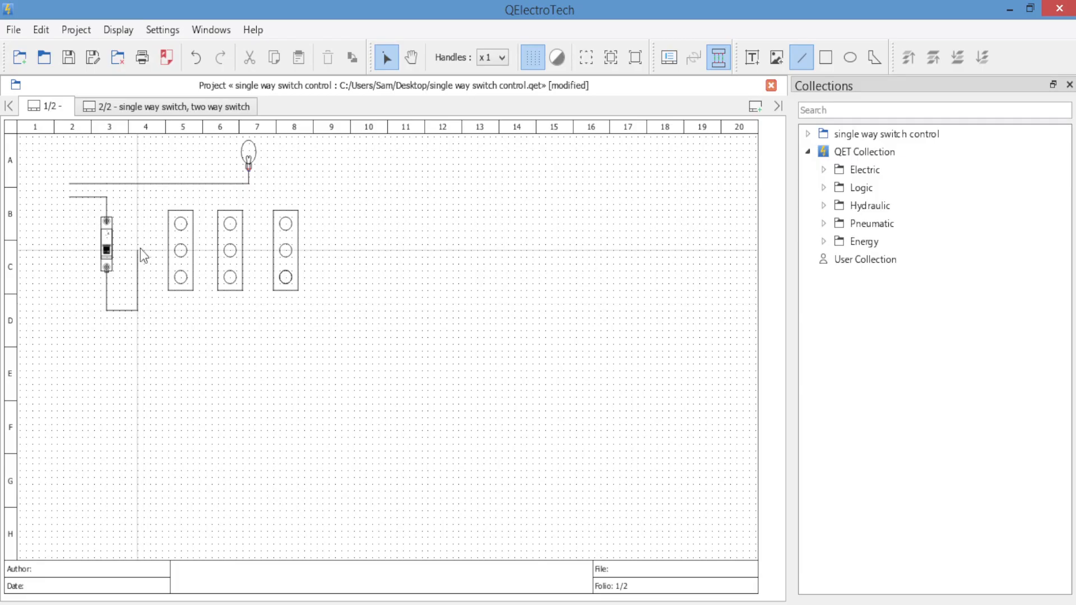
pyautogui.moveTo(139, 251); pyautogui.dragTo(187, 225)
pyautogui.moveTo(187, 225); pyautogui.dragTo(230, 224)
pyautogui.moveTo(181, 278); pyautogui.dragTo(230, 278)
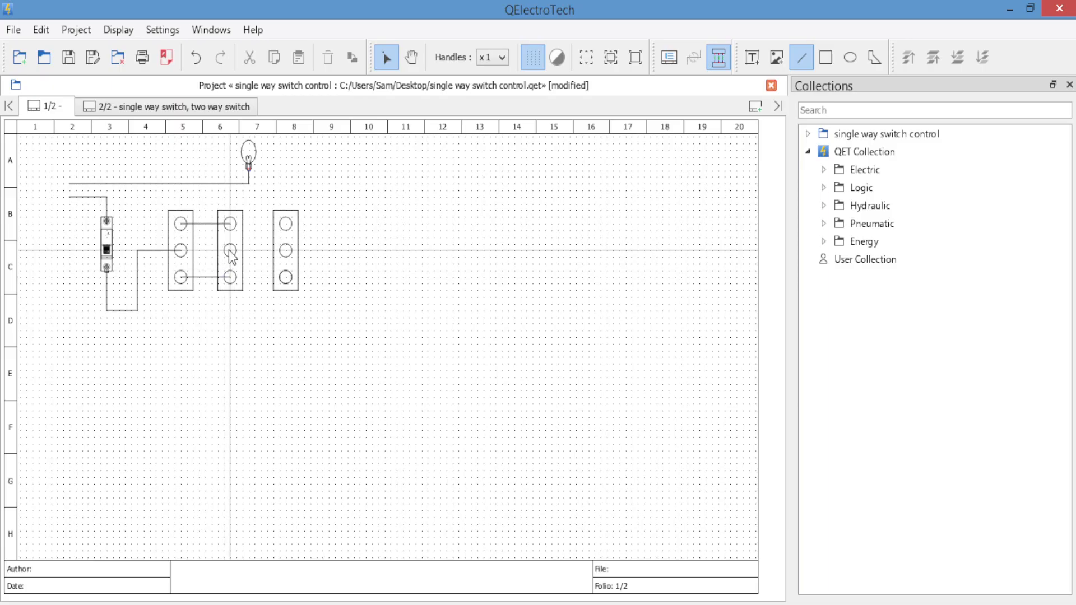
# Wire the second switch block to the third, joining the middle terminals straight and crossing the top and bottom connections.
pyautogui.moveTo(230, 250); pyautogui.dragTo(287, 253)
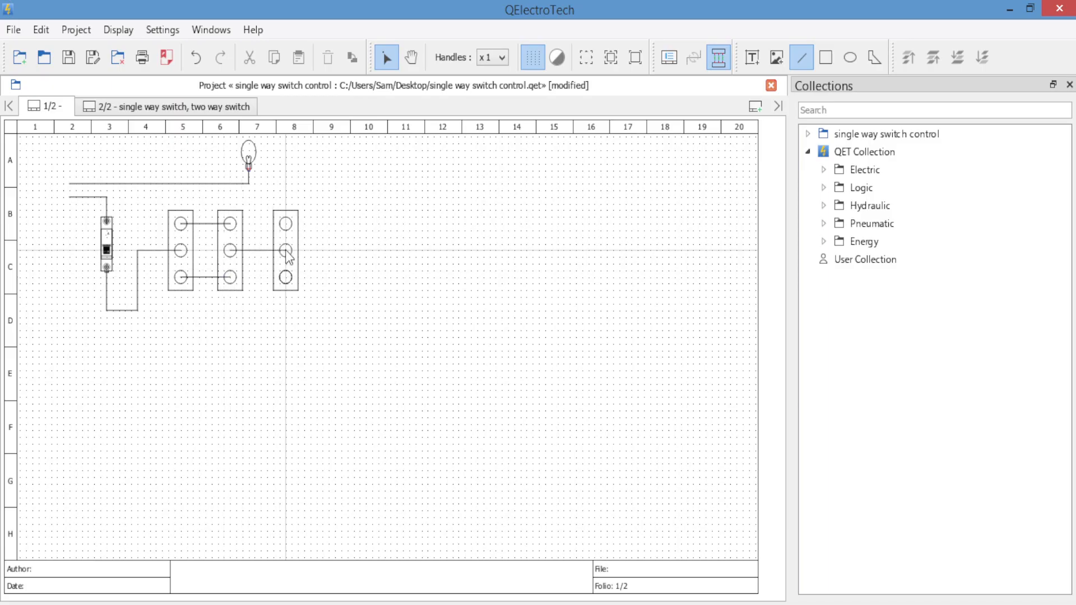
pyautogui.click(229, 224)
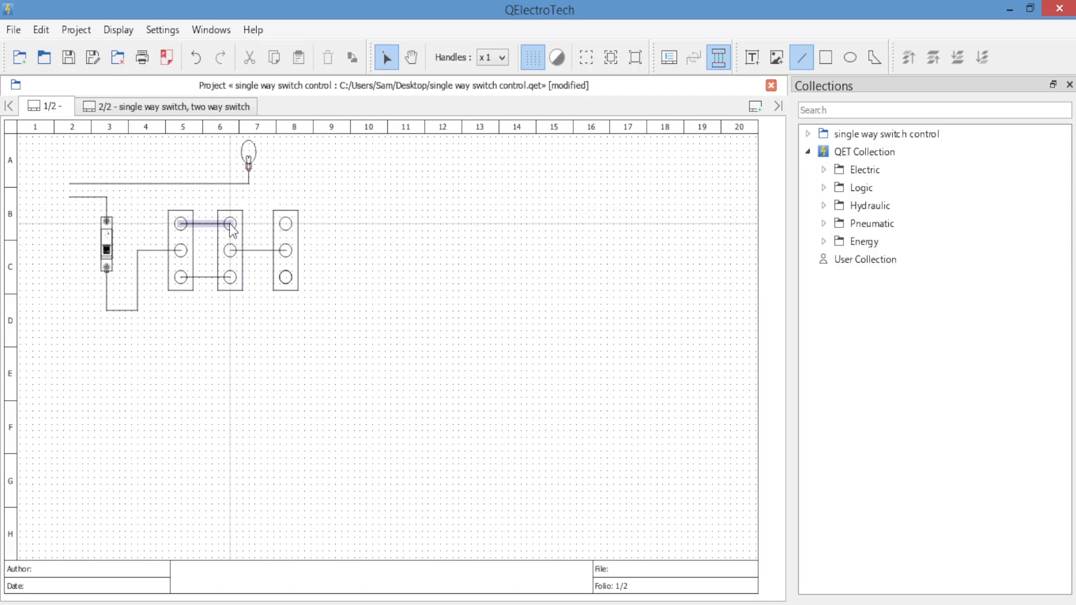
pyautogui.moveTo(230, 224); pyautogui.dragTo(286, 277)
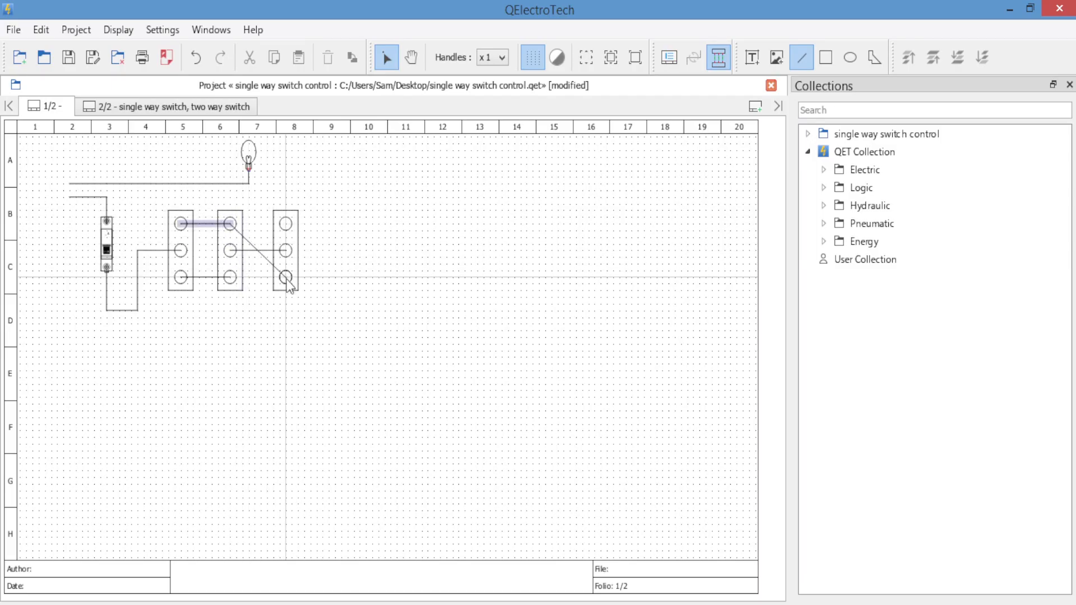
pyautogui.moveTo(230, 277); pyautogui.dragTo(286, 230)
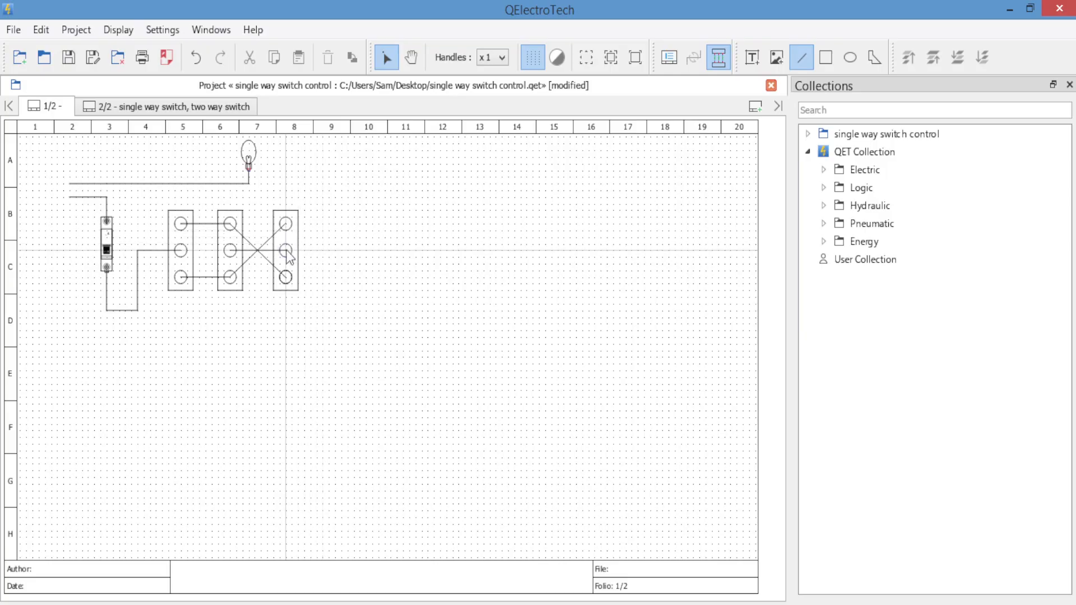
# Draw the wire from the third switch block's middle terminal up and around to the lamp base.
pyautogui.moveTo(286, 251)
pyautogui.mouseDown()
pyautogui.moveTo(318, 250)
pyautogui.moveTo(318, 193)
pyautogui.mouseUp()
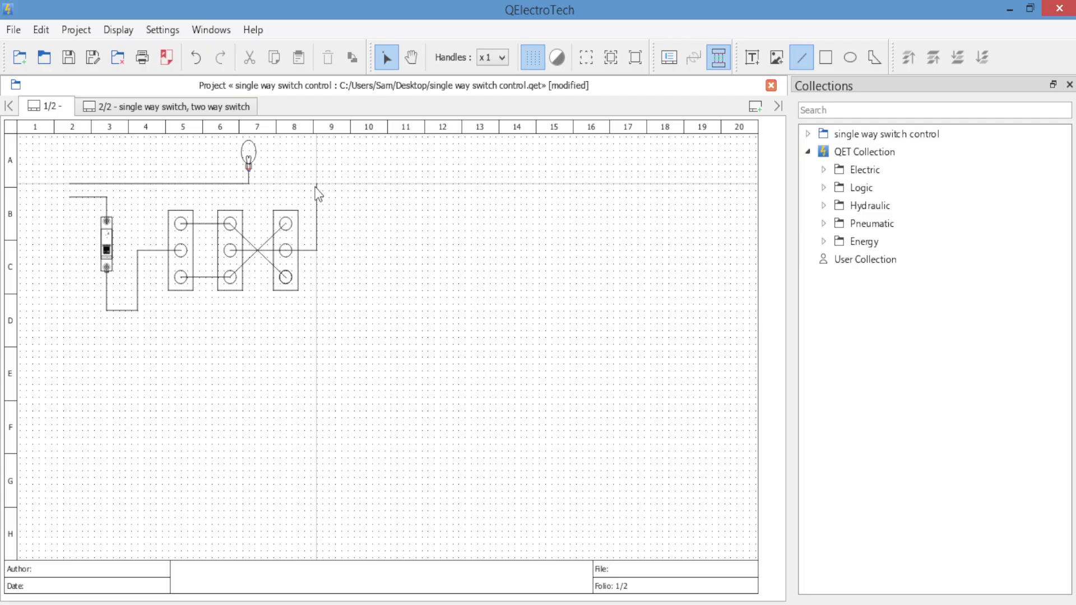
pyautogui.click(315, 187)
pyautogui.moveTo(318, 190); pyautogui.dragTo(265, 194)
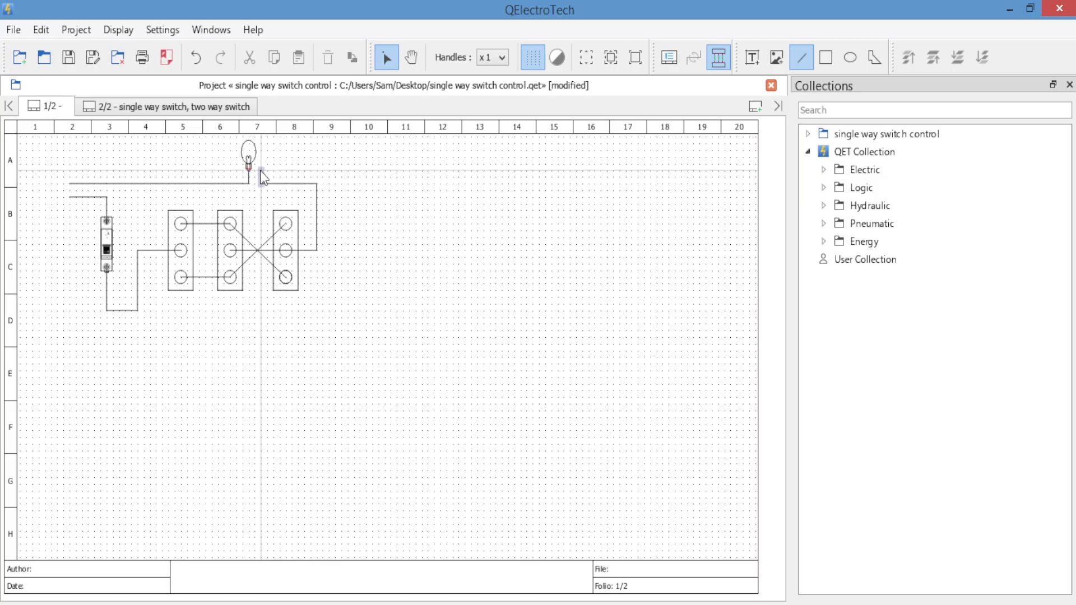
pyautogui.moveTo(250, 171); pyautogui.dragTo(250, 169)
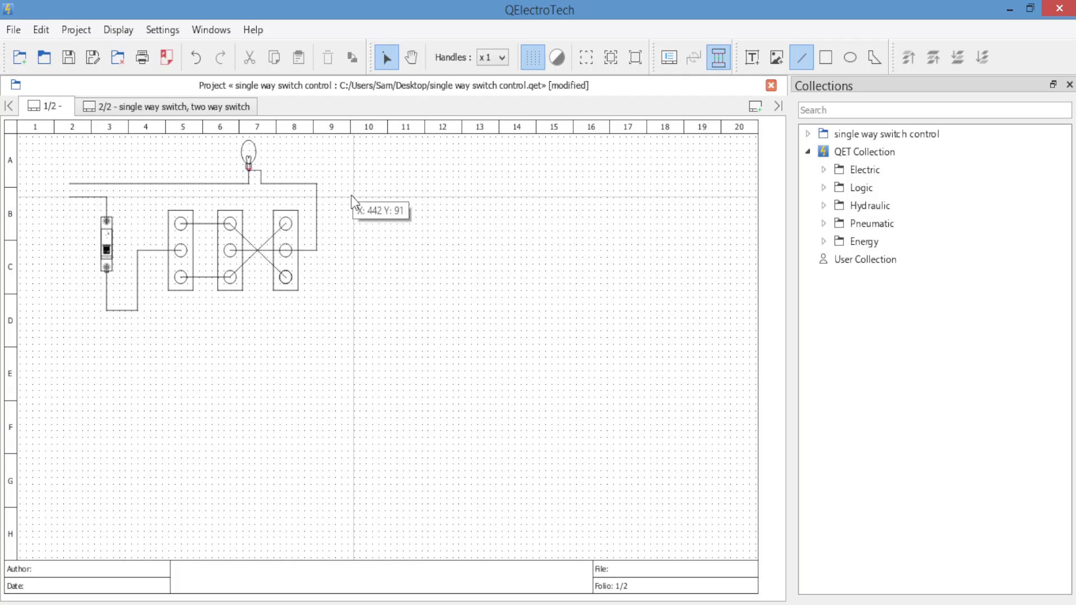
pyautogui.press('Escape')
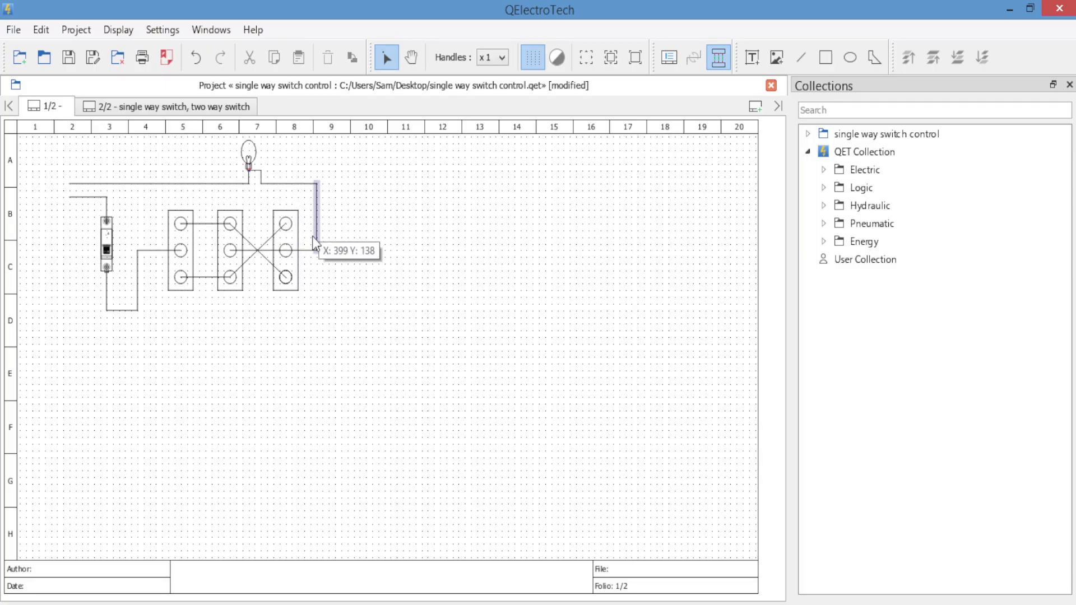
# Add a text label at the start of the supply line feeding the breaker.
pyautogui.click(753, 56)
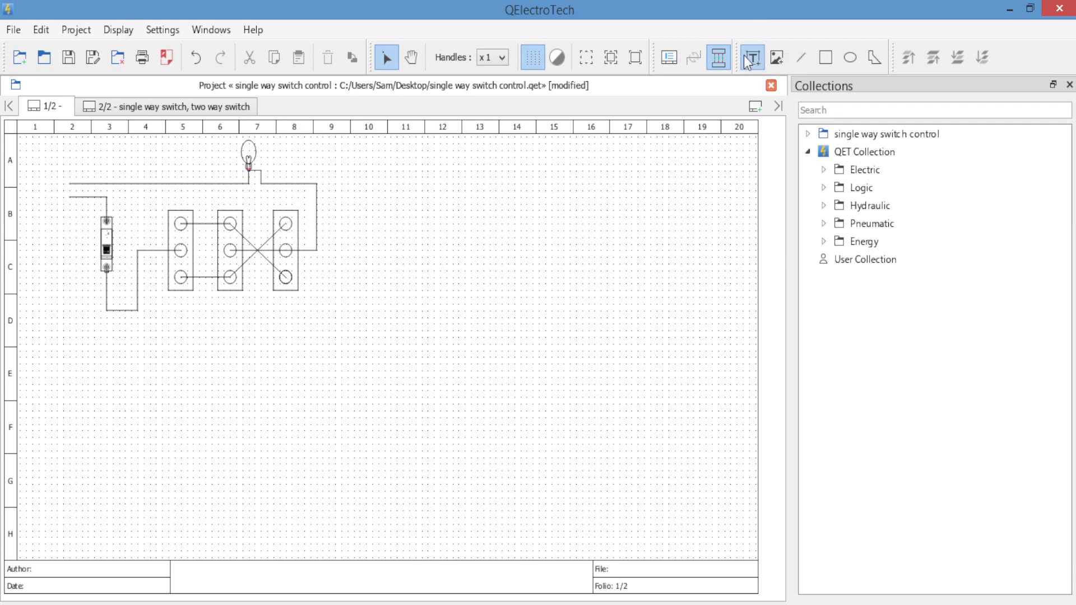
pyautogui.click(58, 198)
pyautogui.click(752, 57)
# On folio 2/2, delete the horizontal and vertical wire segments joining the third switch block to the lamp line.
pyautogui.moveTo(365, 353); pyautogui.dragTo(407, 353)
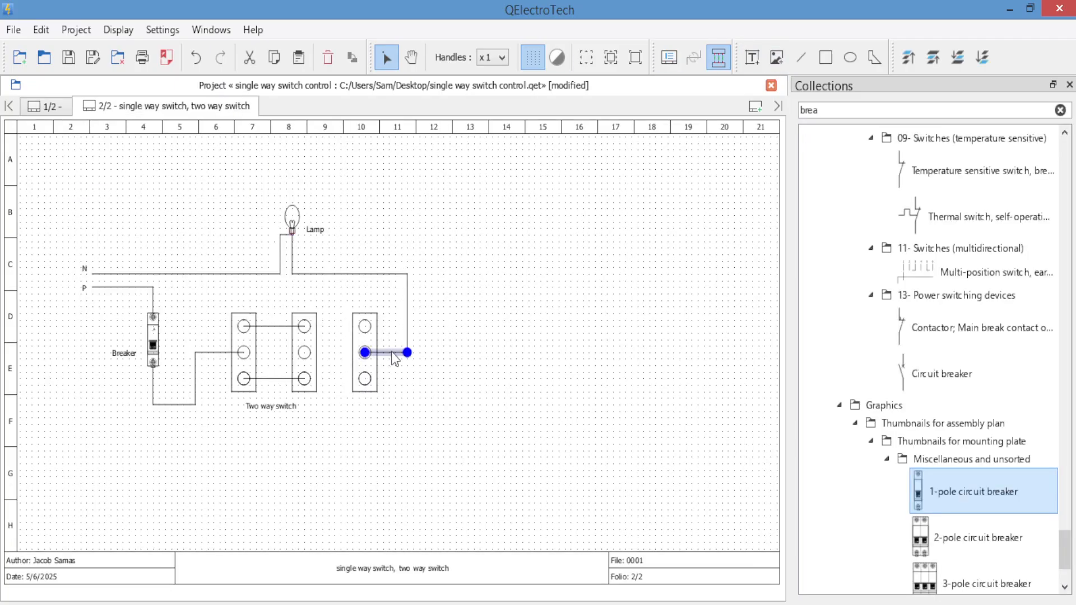
pyautogui.press('Delete')
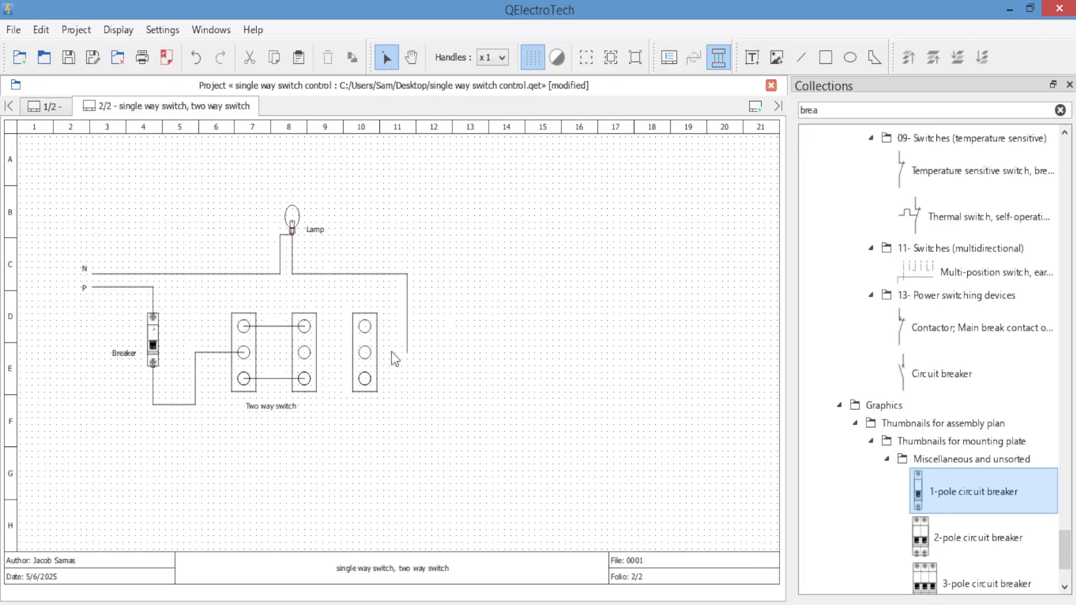
pyautogui.click(408, 325)
pyautogui.press('Delete')
# Duplicate the third three-terminal switch block and place the copy to its right, aligned in the same row.
pyautogui.moveTo(344, 305); pyautogui.dragTo(390, 433)
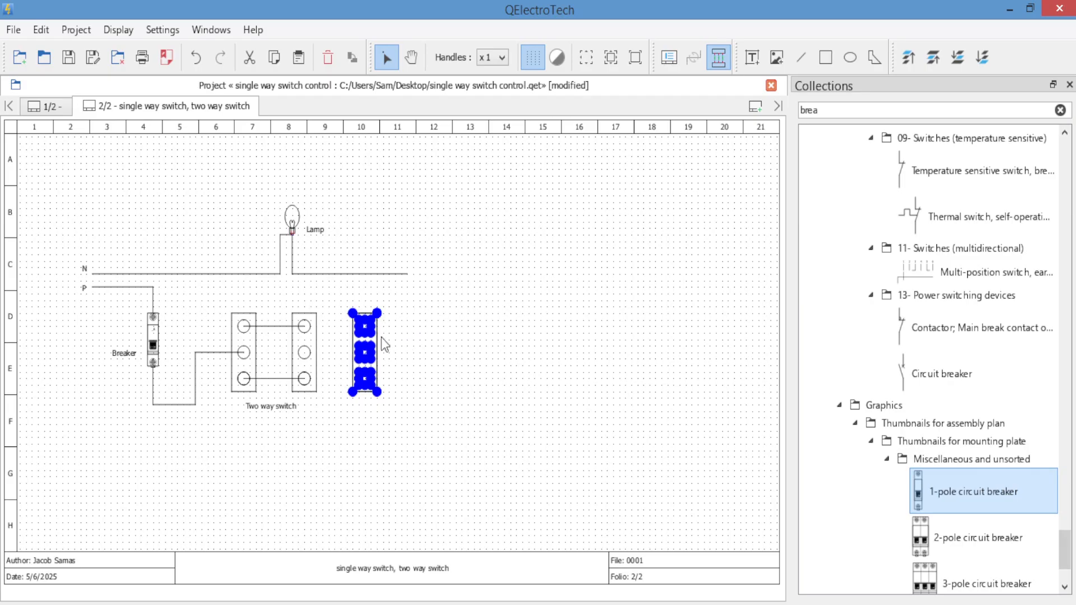
pyautogui.click(417, 316)
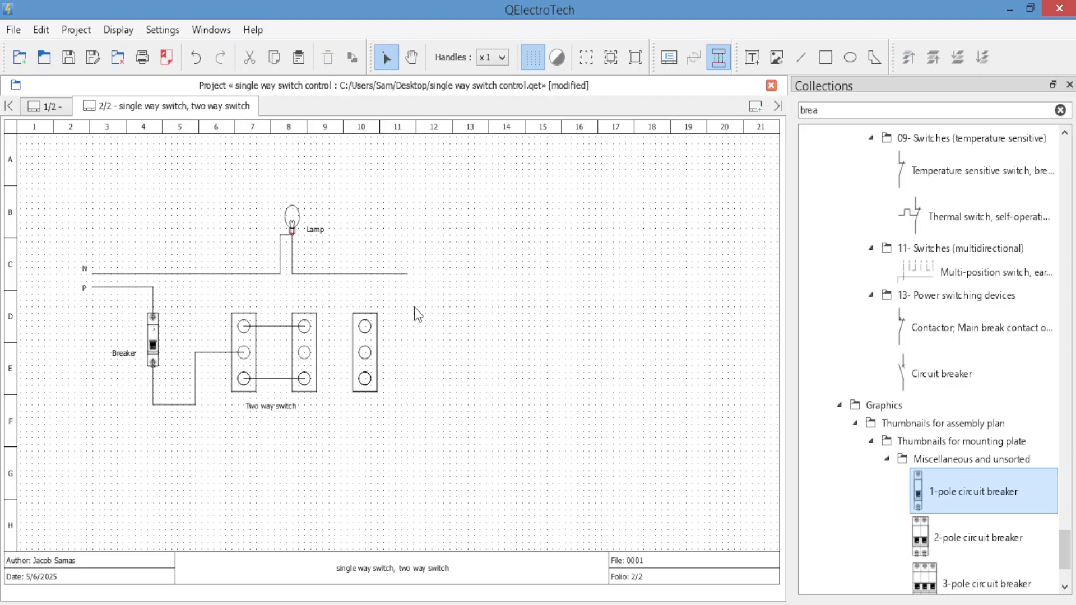
pyautogui.hotkey('ctrl', 'v')
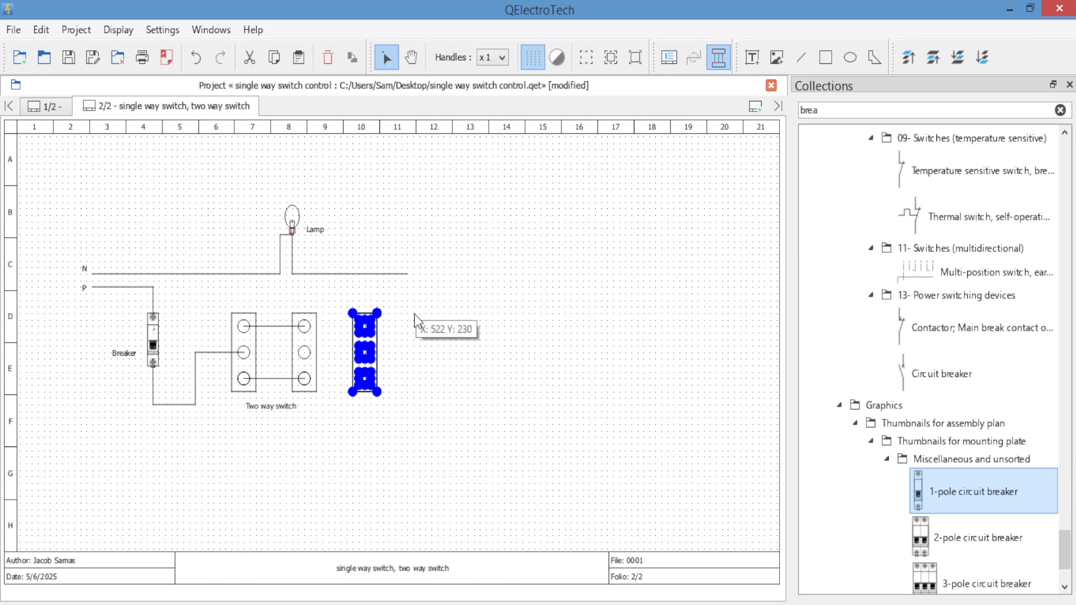
pyautogui.click(415, 314)
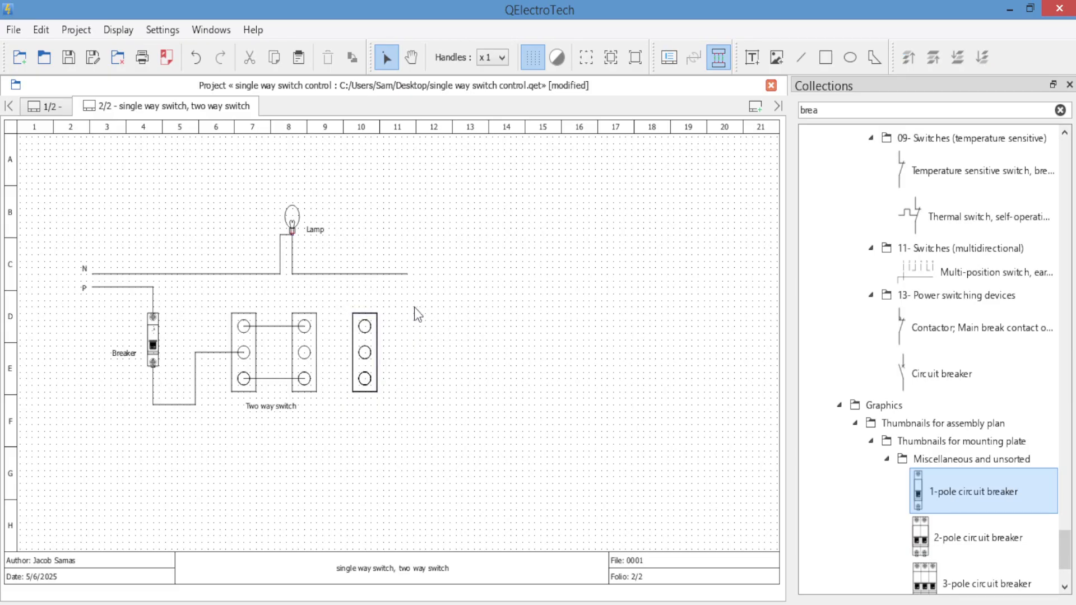
pyautogui.hotkey('ctrl', 'v')
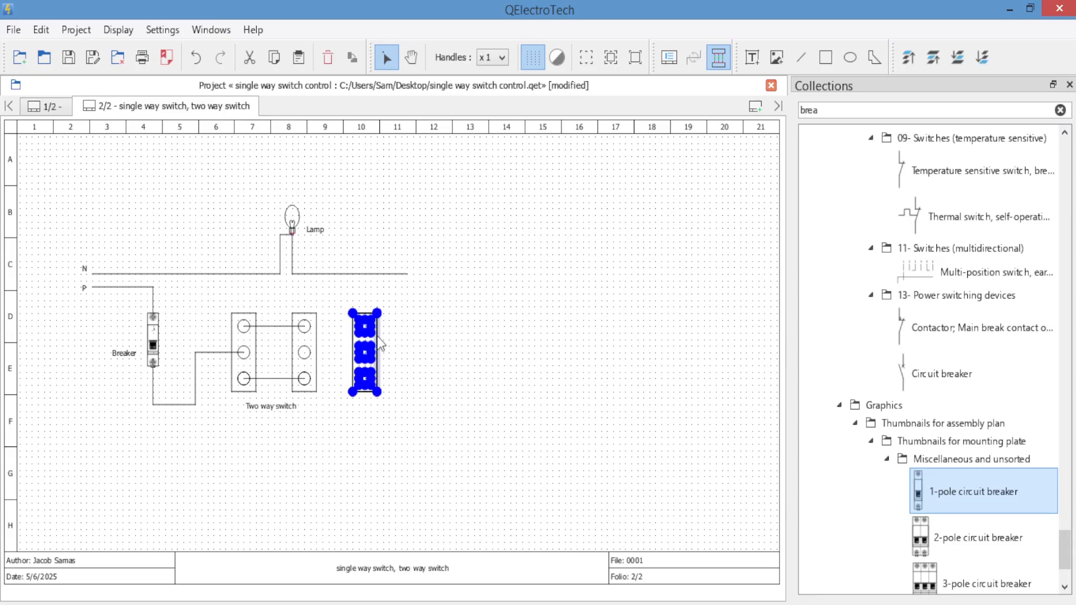
pyautogui.moveTo(379, 343); pyautogui.dragTo(435, 342)
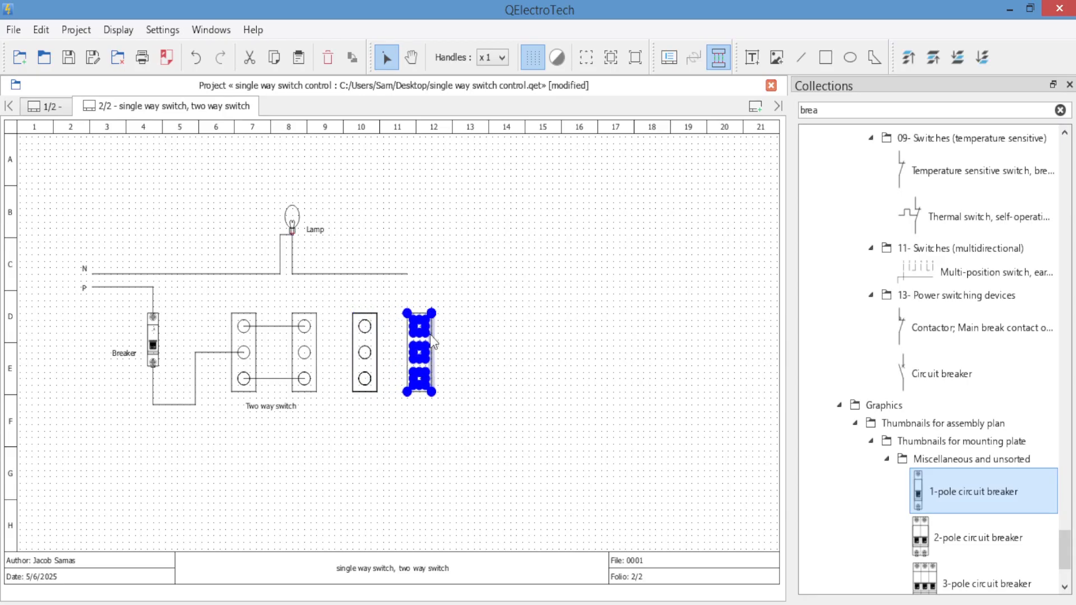
pyautogui.moveTo(435, 342); pyautogui.dragTo(441, 341)
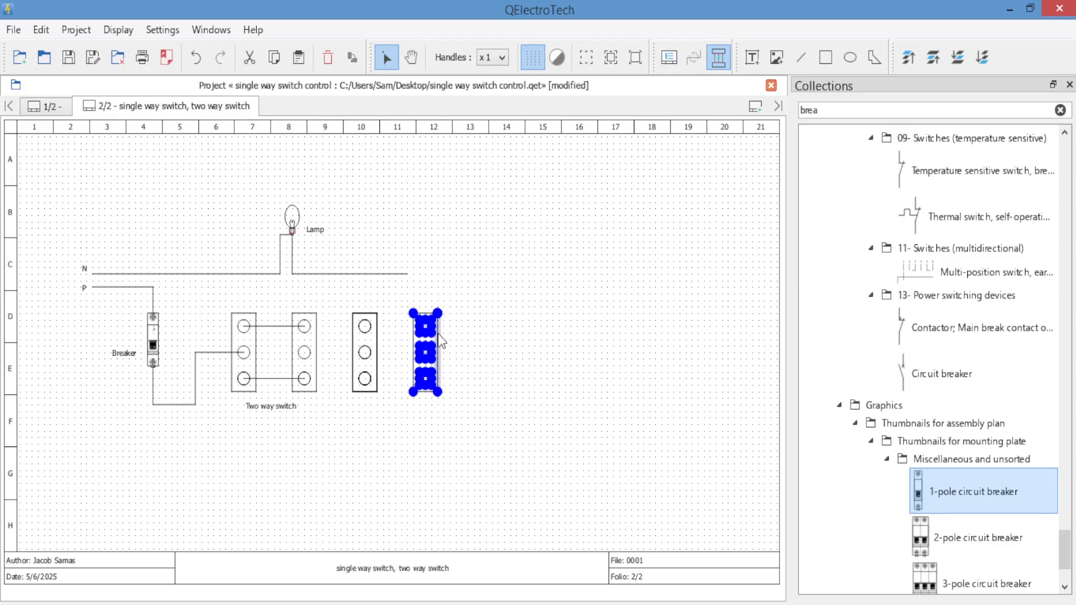
pyautogui.click(456, 339)
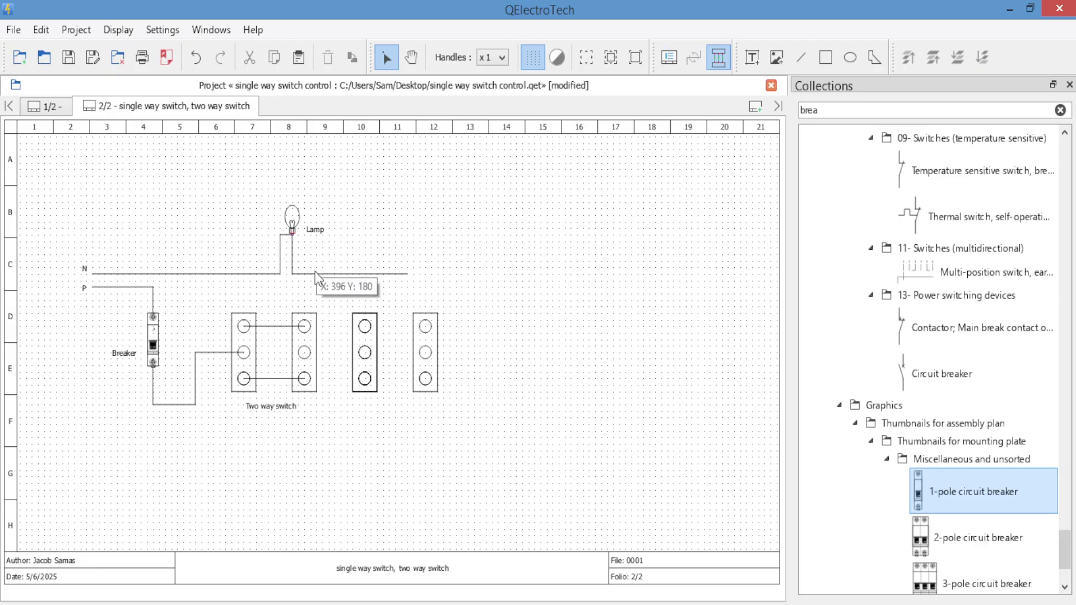
# Delete the neutral wire running from N to the lamp, including its vertical and short horizontal segments.
pyautogui.click(280, 249)
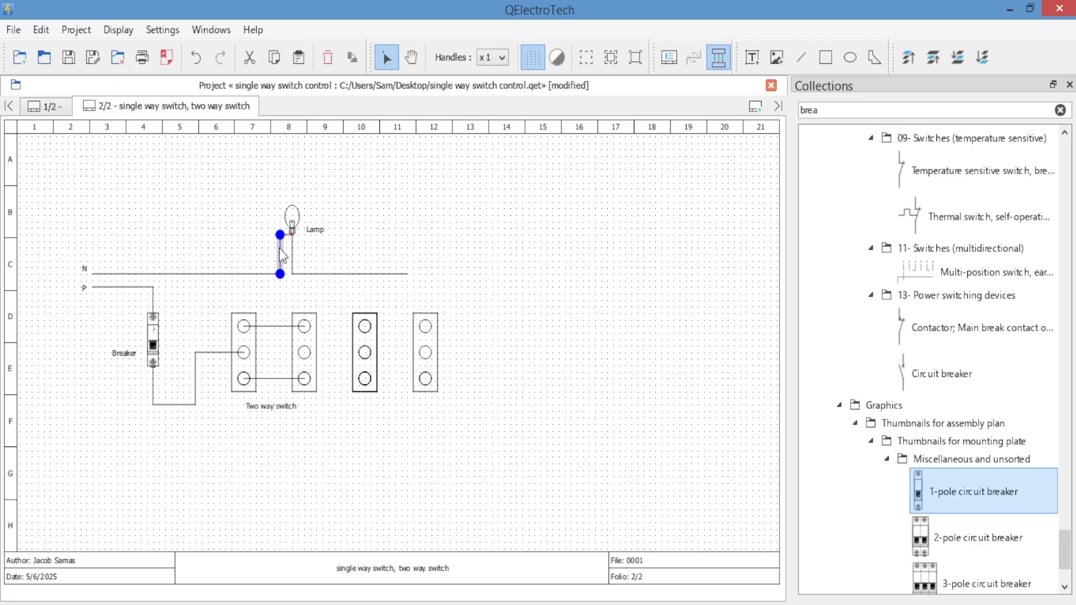
pyautogui.press('Delete')
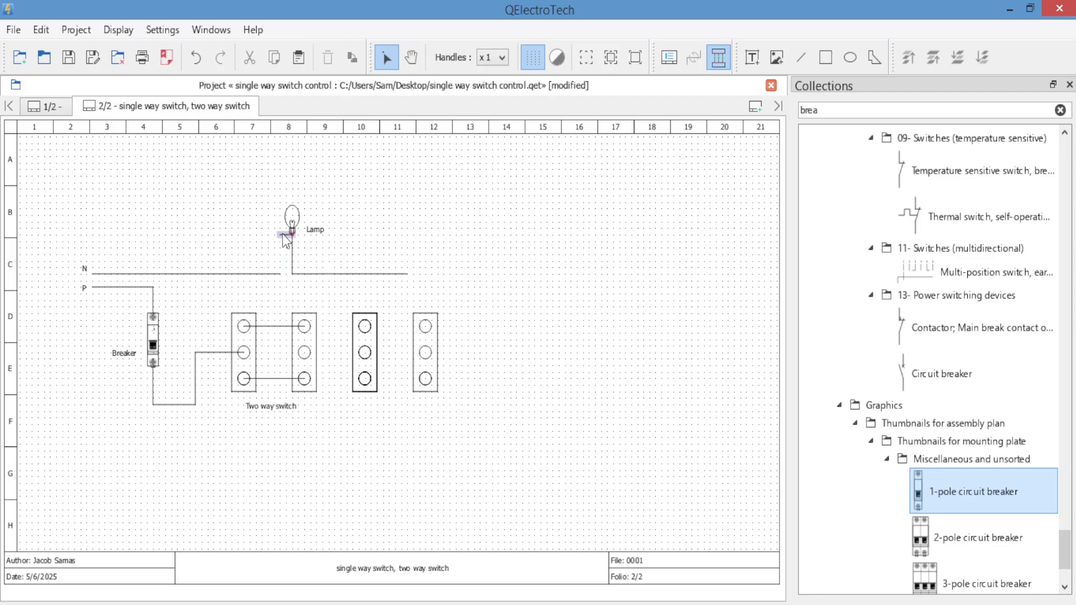
pyautogui.click(283, 234)
pyautogui.press('Delete')
pyautogui.click(279, 274)
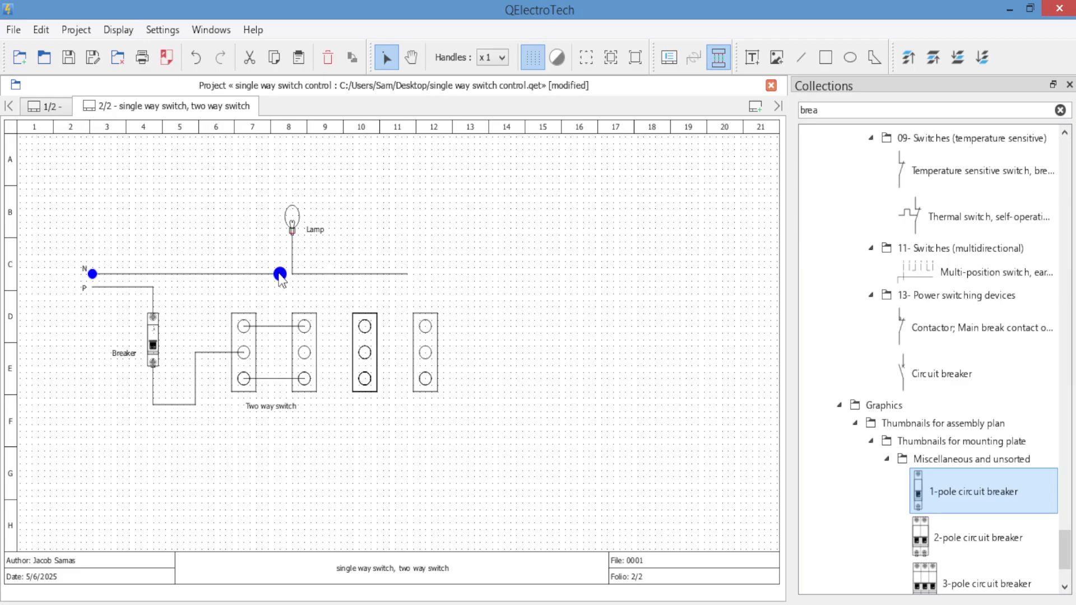
pyautogui.press('Delete')
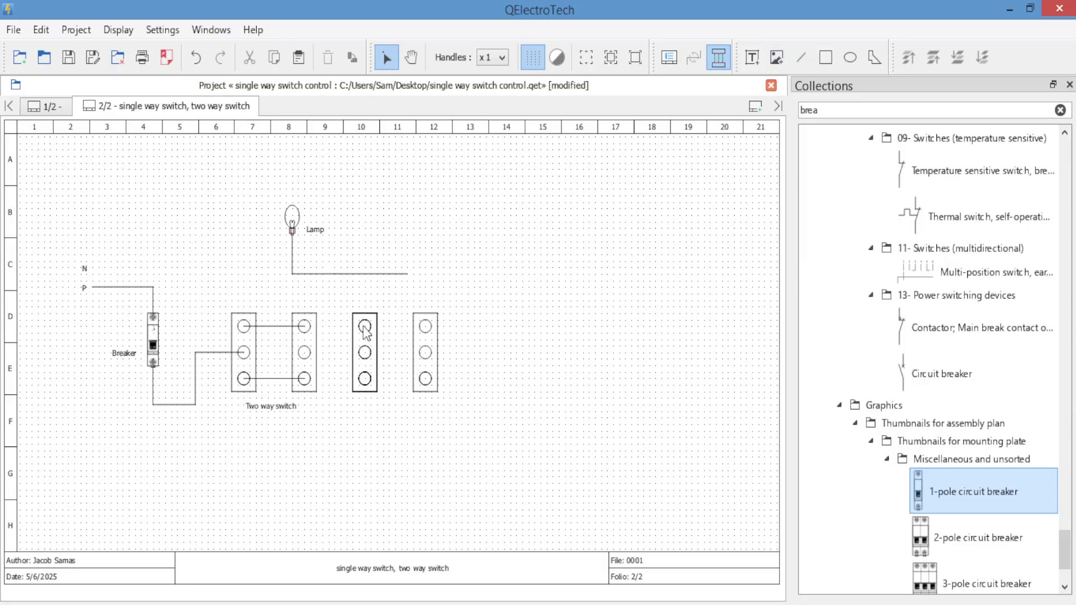
# Draw lines linking the top terminals and the bottom terminals of the third and fourth switch blocks.
pyautogui.click(796, 61)
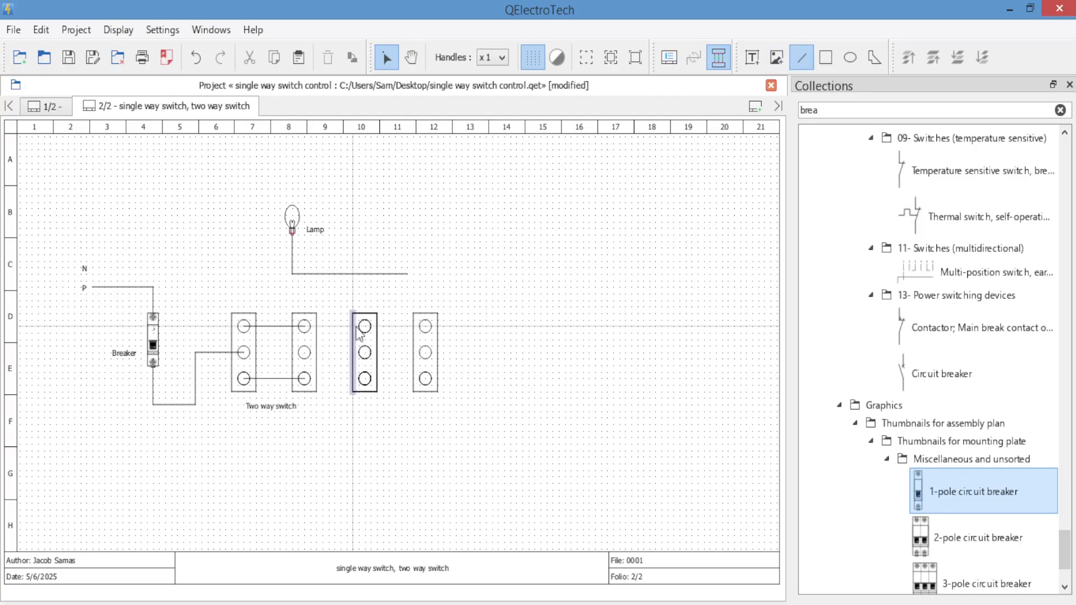
pyautogui.moveTo(364, 327); pyautogui.dragTo(425, 331)
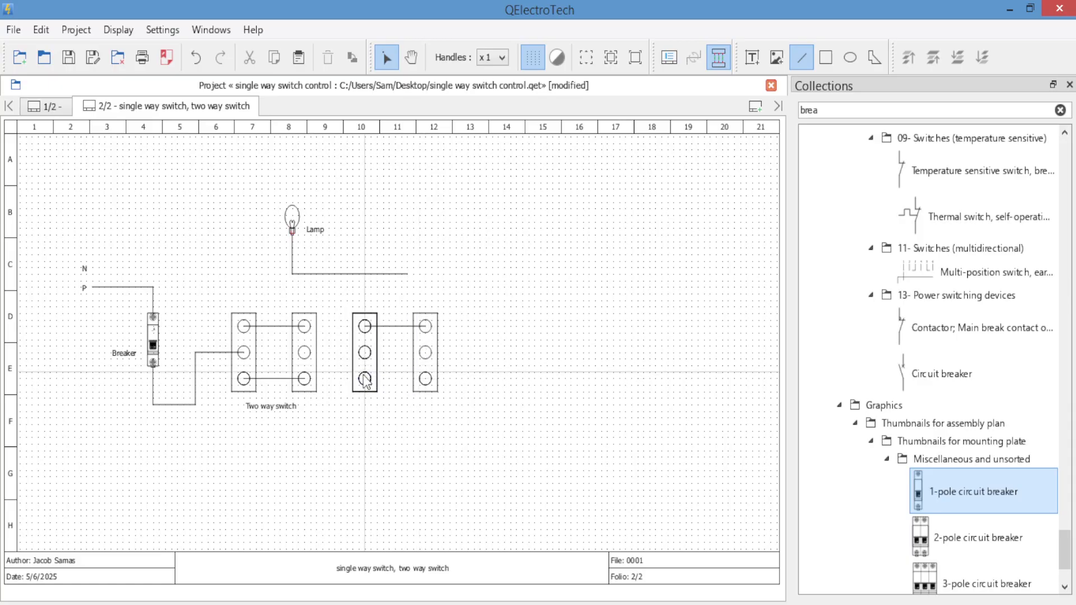
pyautogui.moveTo(365, 379); pyautogui.dragTo(424, 379)
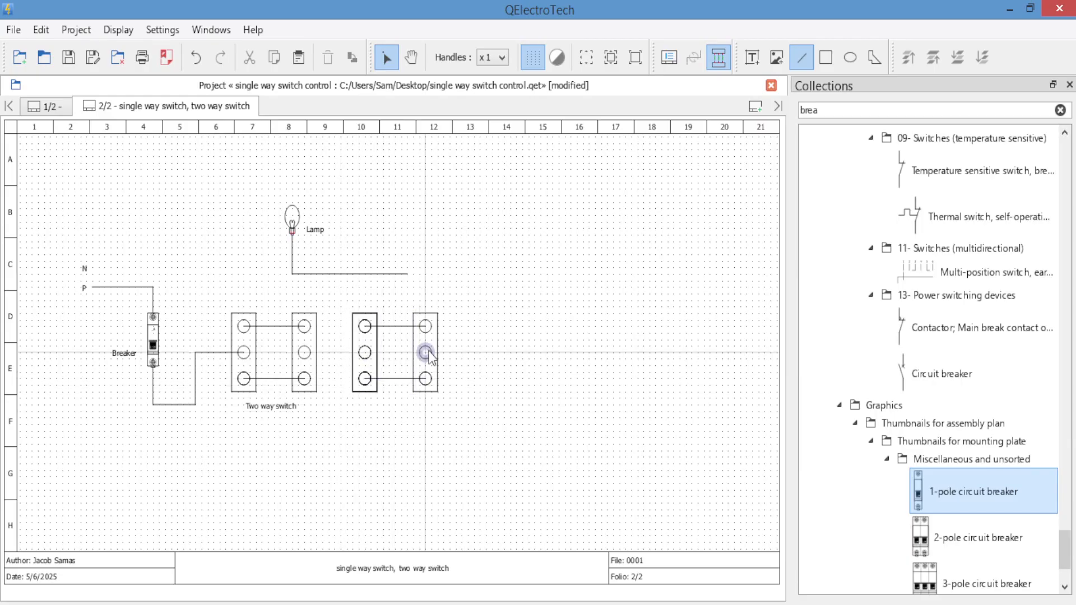
# Wire the fourth block's middle terminal to the lamp line, and route the third block's middle terminal toward N.
pyautogui.moveTo(429, 355); pyautogui.dragTo(409, 274)
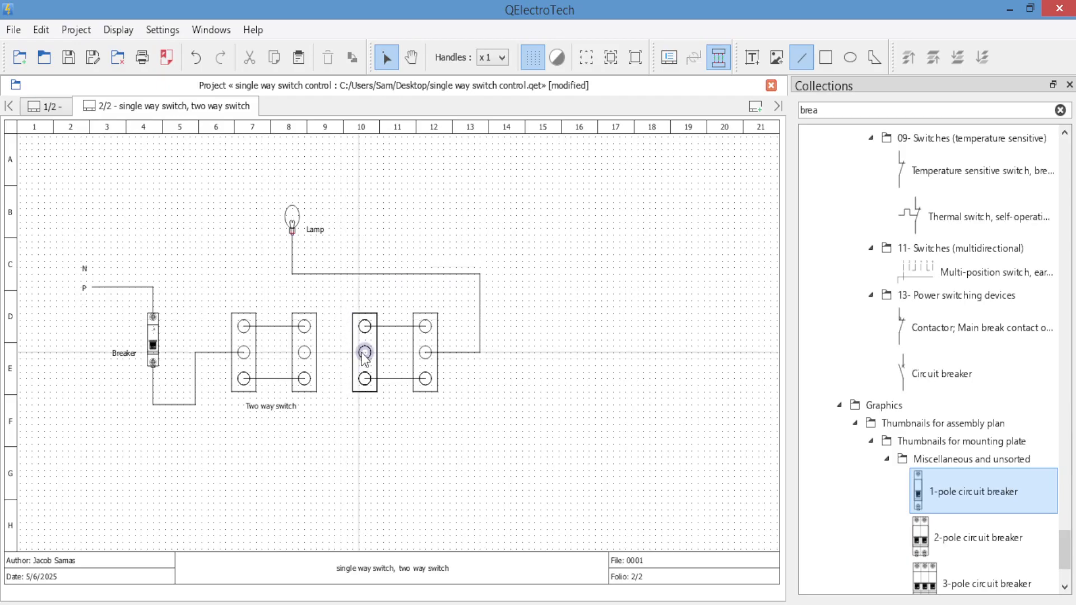
pyautogui.moveTo(364, 355); pyautogui.dragTo(236, 287)
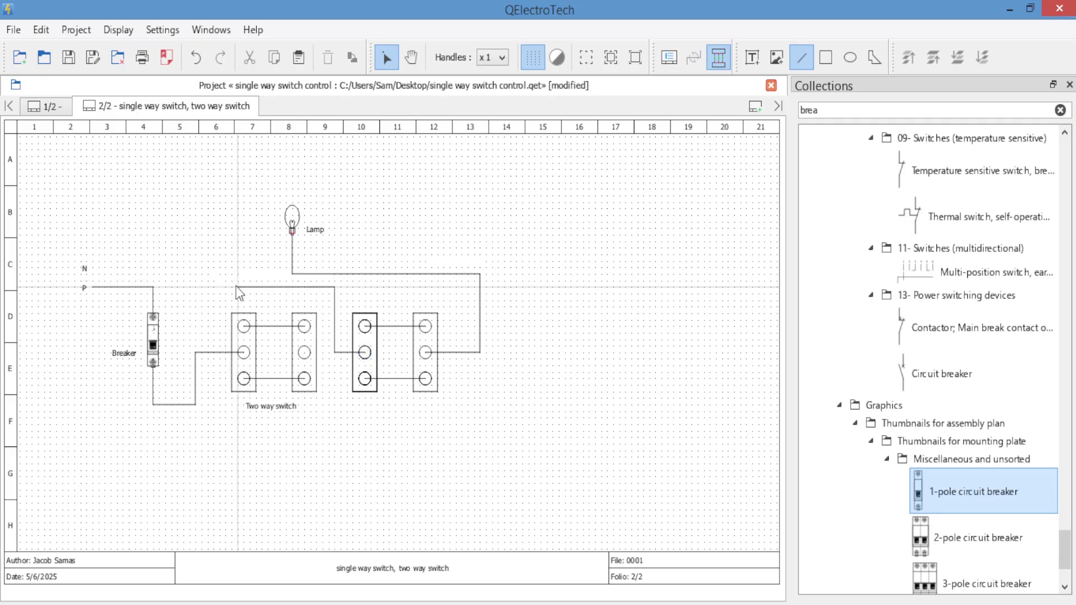
pyautogui.moveTo(237, 286); pyautogui.dragTo(237, 270)
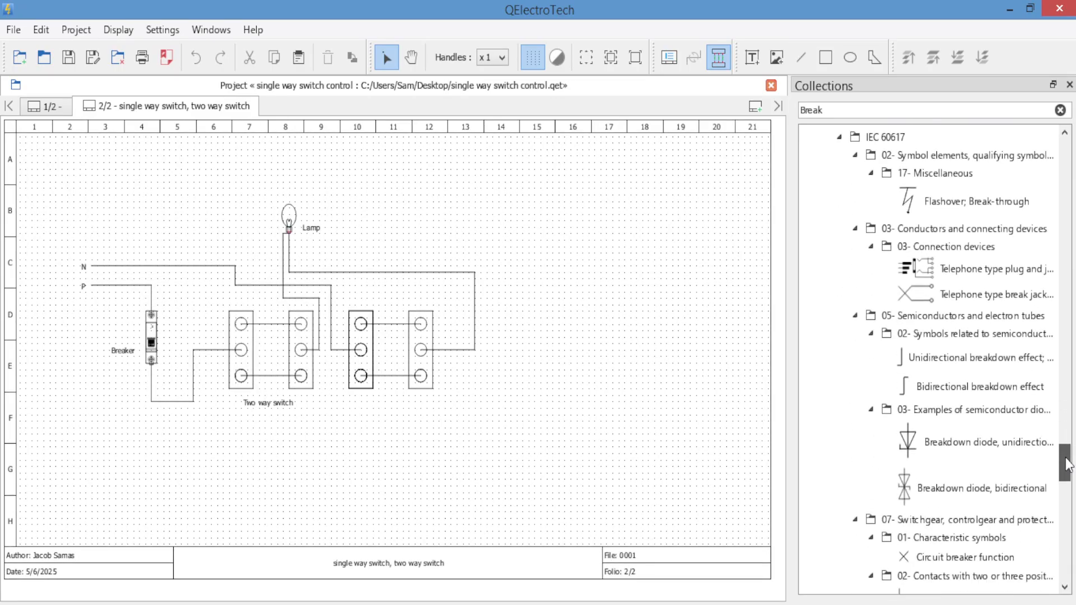
# Place a 2-pole circuit breaker below the Breaker label and delete the 1-pole breaker from the phase line.
pyautogui.scroll(-15, 1065, 539)
pyautogui.scroll(-5, 1065, 539)
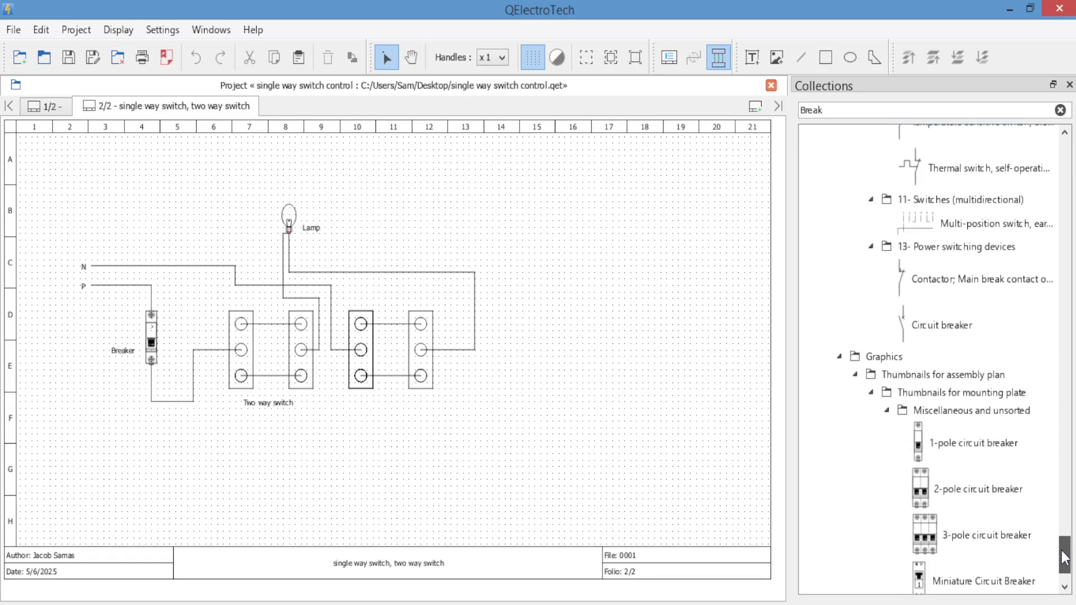
pyautogui.moveTo(921, 425); pyautogui.dragTo(103, 405)
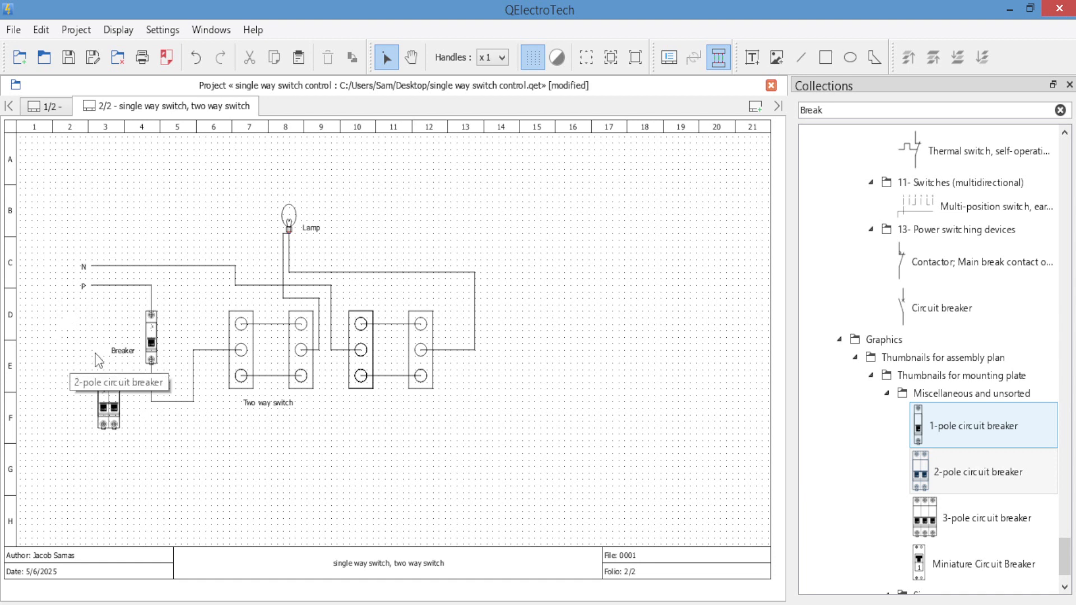
pyautogui.click(159, 337)
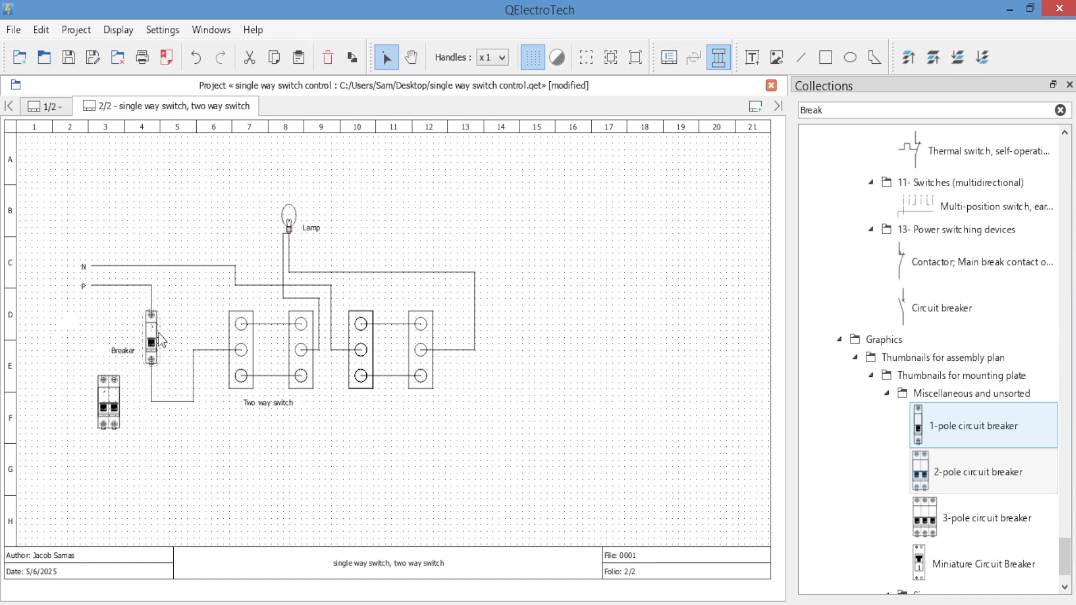
pyautogui.press('Delete')
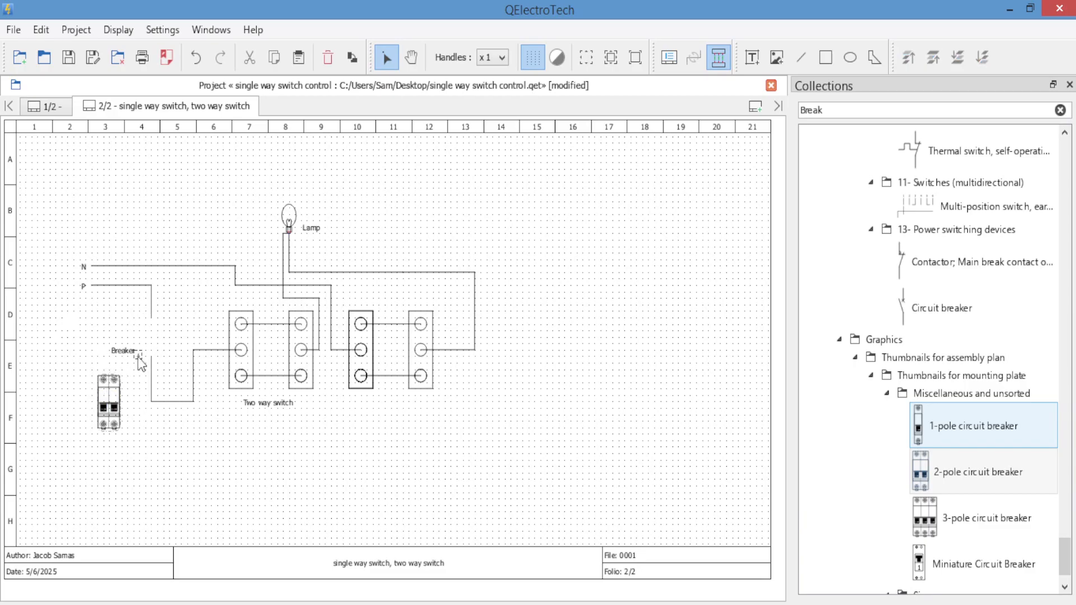
pyautogui.rightClick(115, 397)
pyautogui.click(109, 396)
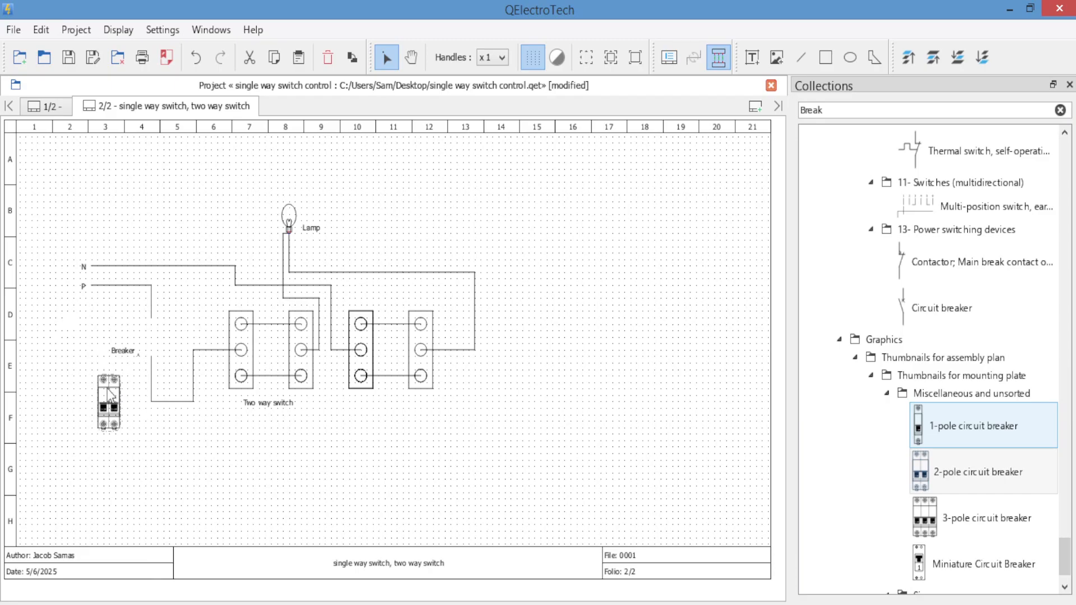
pyautogui.doubleClick(109, 394)
pyautogui.click(636, 287)
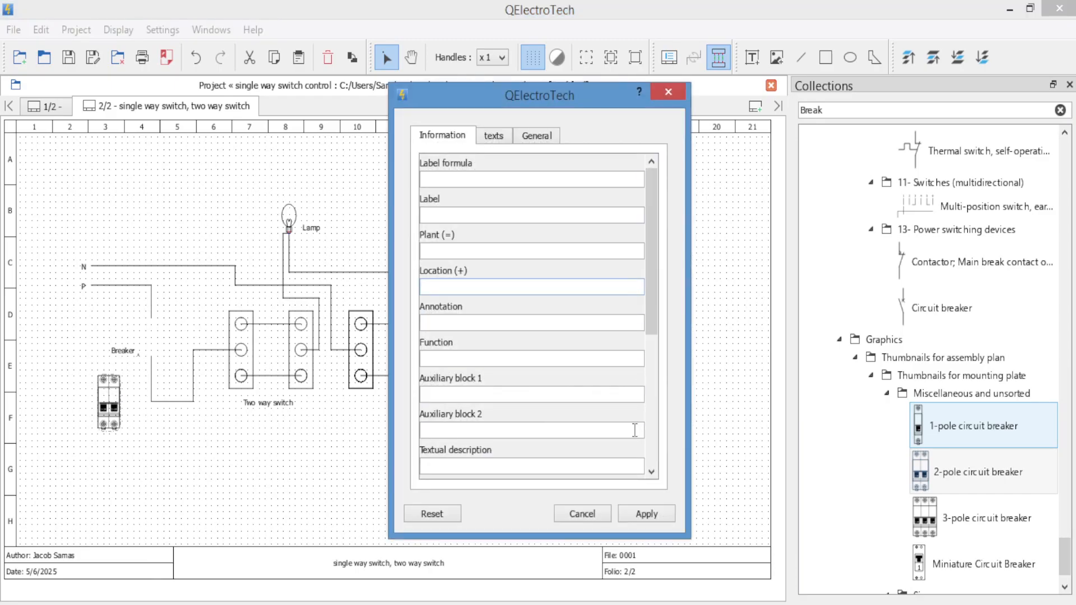
pyautogui.click(590, 516)
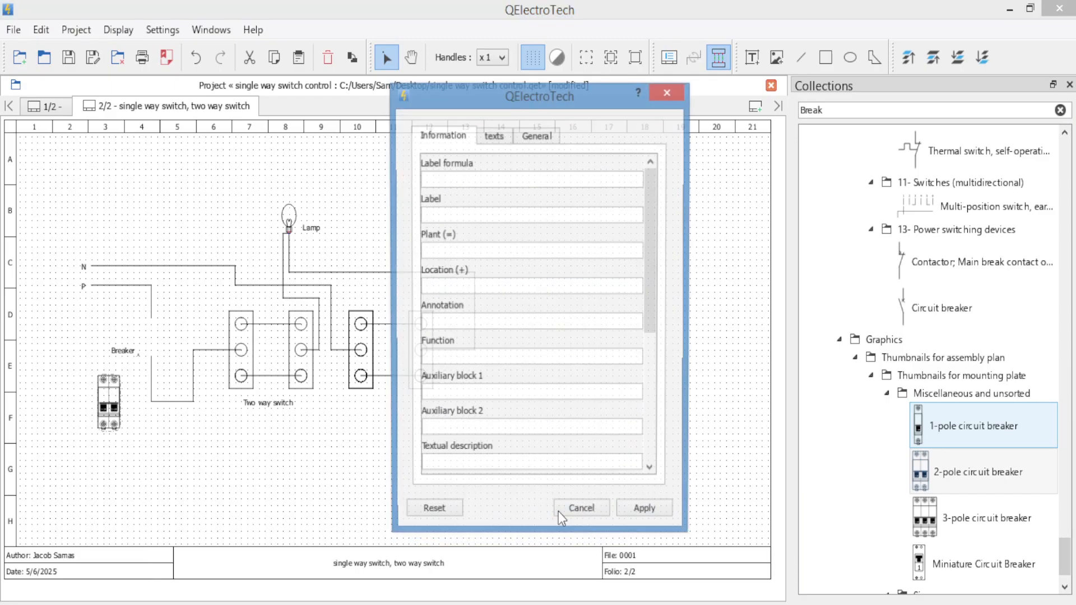
pyautogui.click(581, 514)
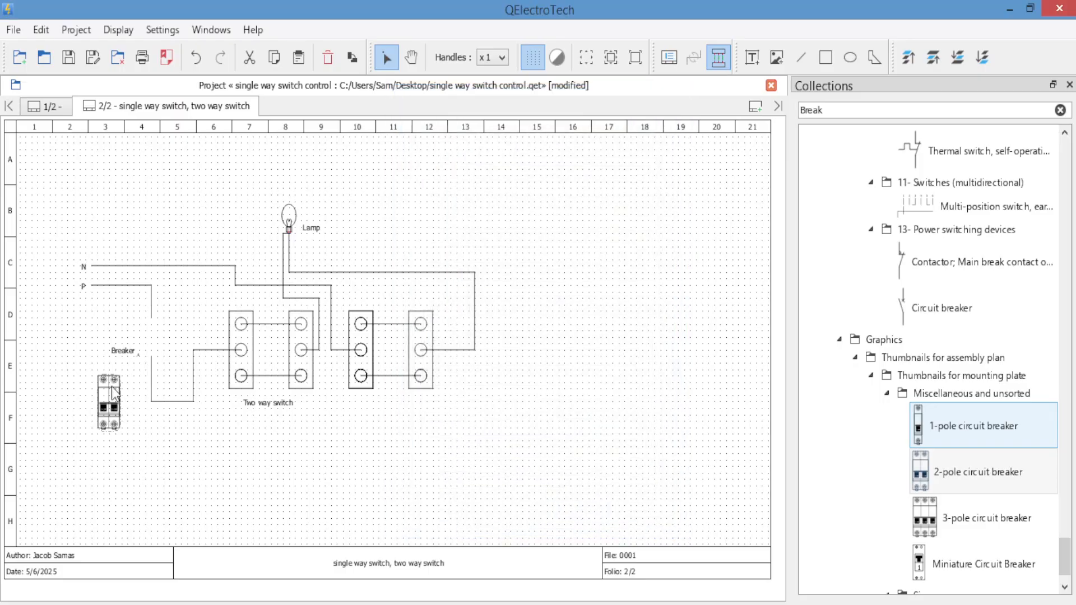
# Move the 2-pole breaker into the gap in the phase line and delete the horizontal neutral line beside N.
pyautogui.moveTo(115, 391); pyautogui.dragTo(164, 336)
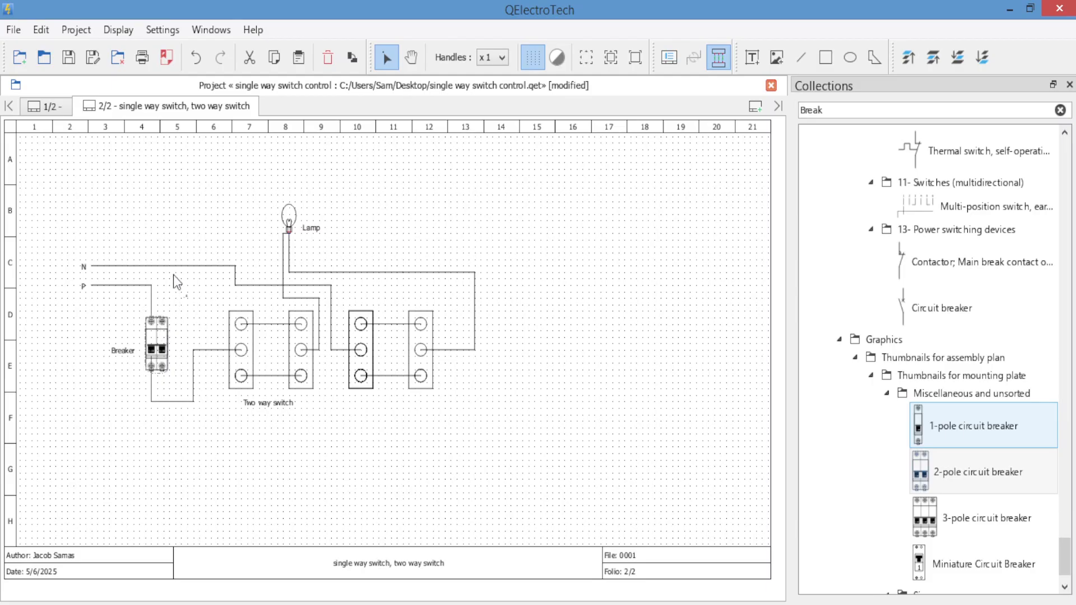
pyautogui.click(193, 266)
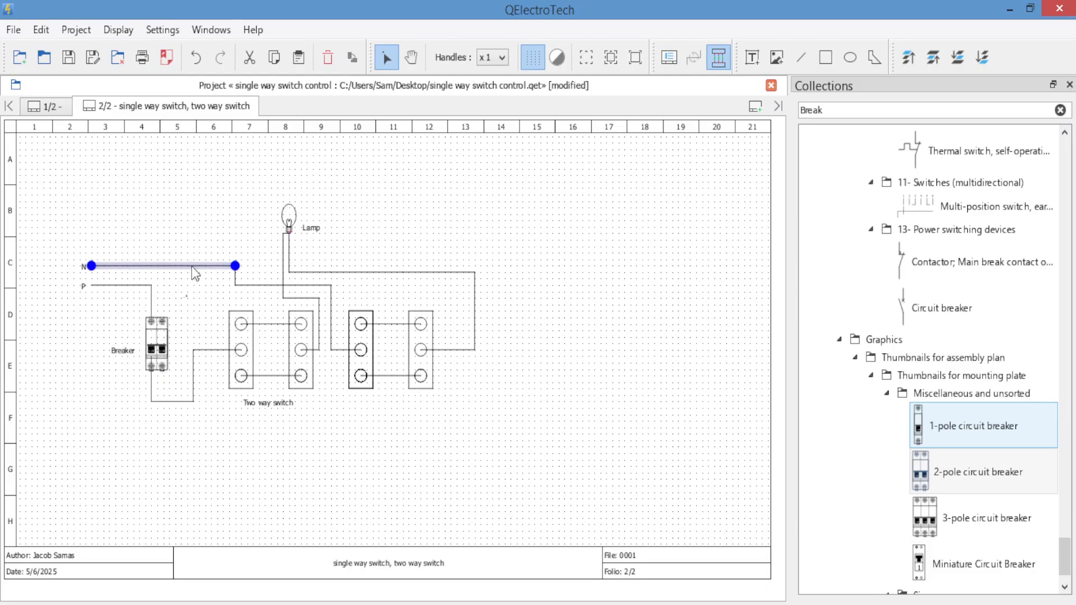
pyautogui.press('Delete')
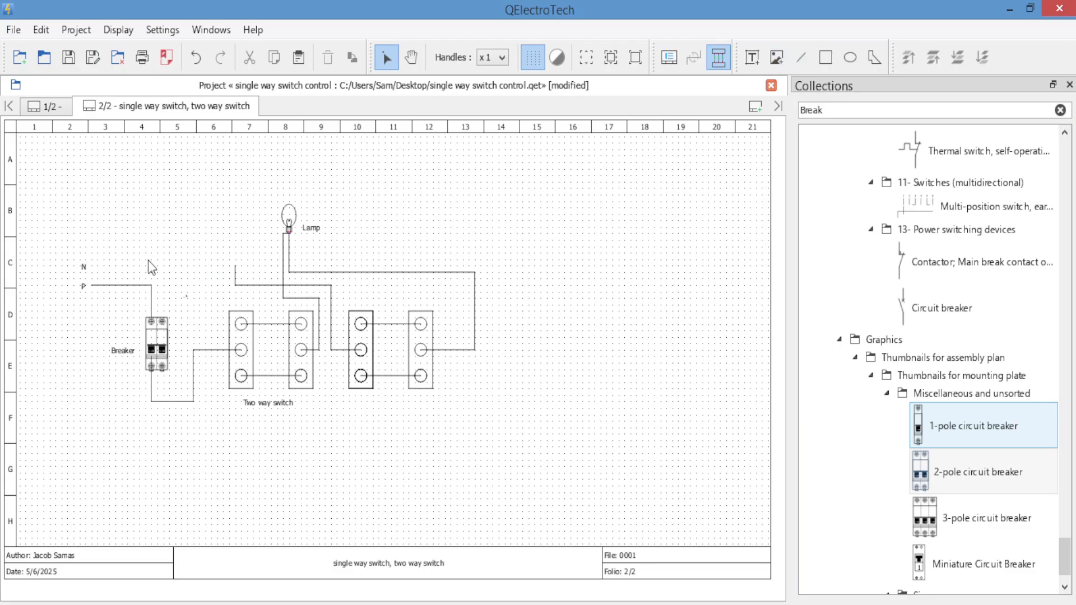
# Draw a neutral line from N across and down to the 2-pole breaker's upper right terminal.
pyautogui.click(803, 58)
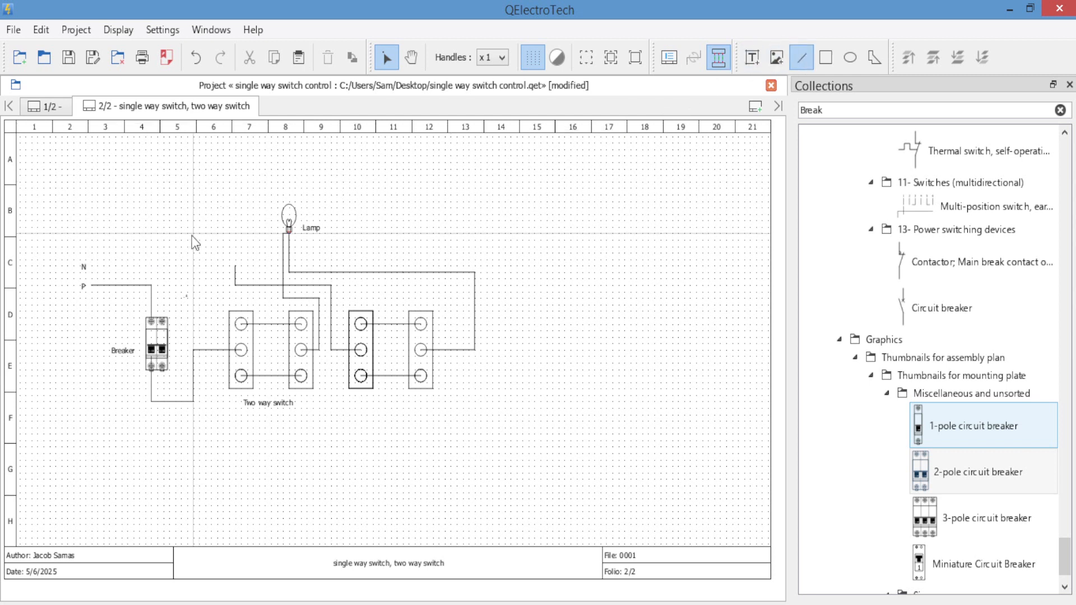
pyautogui.moveTo(99, 267); pyautogui.dragTo(166, 270)
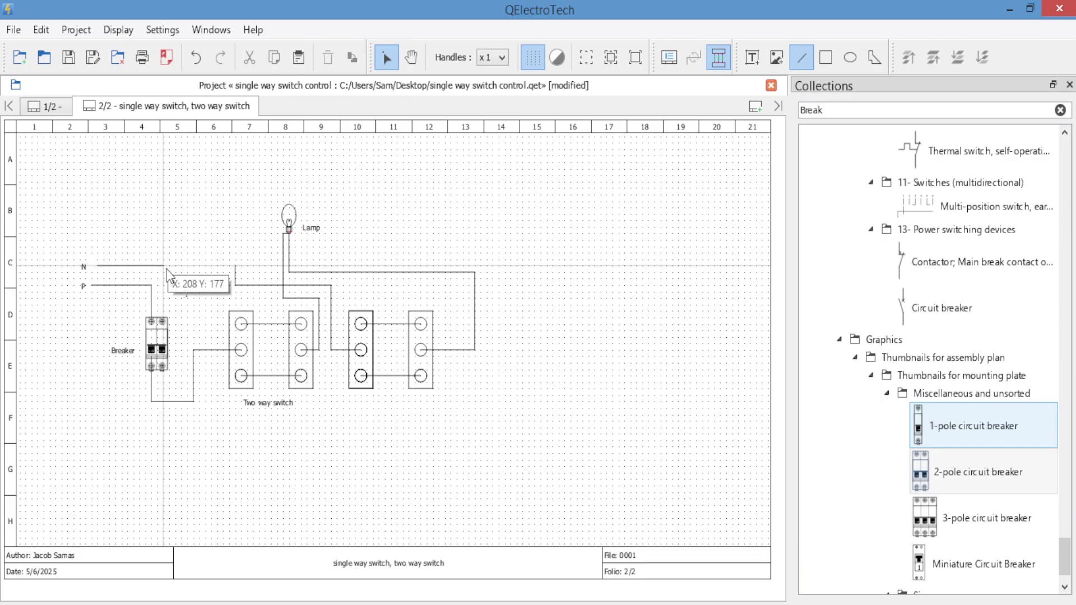
pyautogui.click(164, 267)
pyautogui.click(163, 266)
pyautogui.click(162, 322)
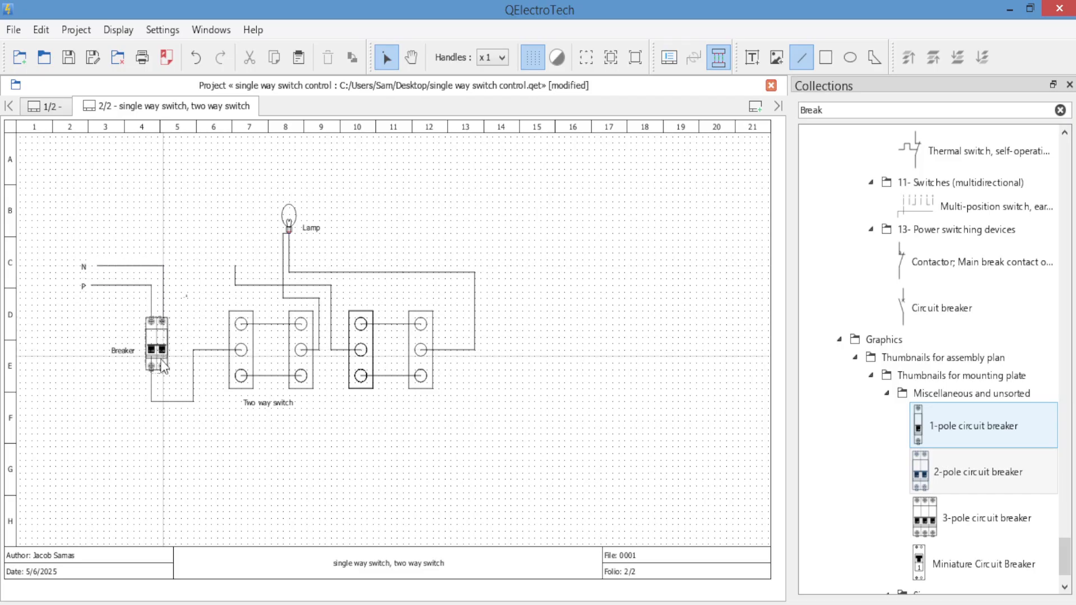
# Route the neutral line from the breaker's lower right terminal around its side and up to the open end of the third switch block's wire.
pyautogui.click(162, 369)
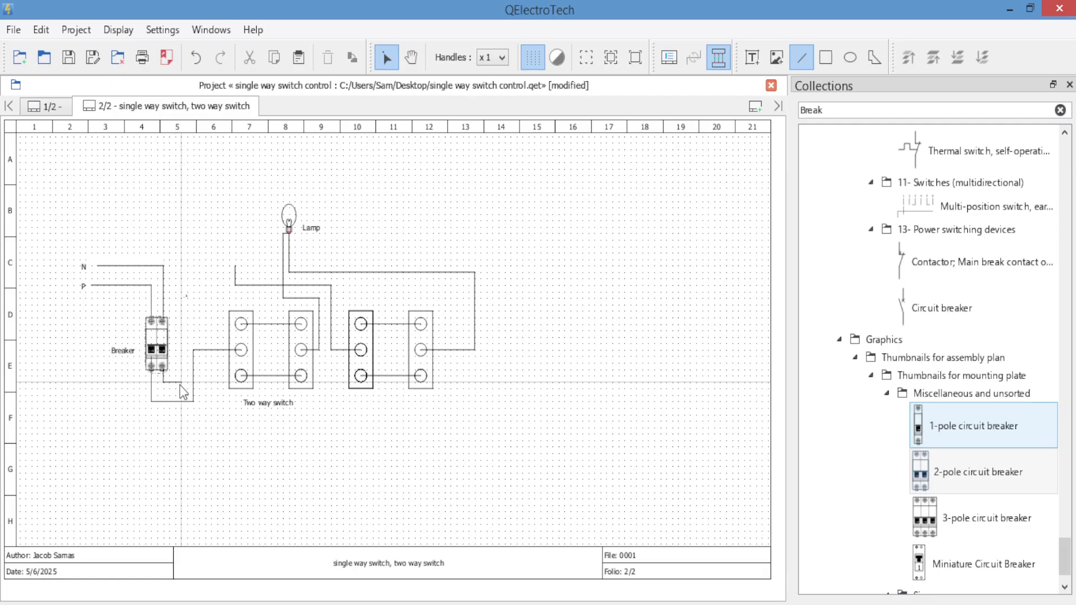
pyautogui.click(180, 385)
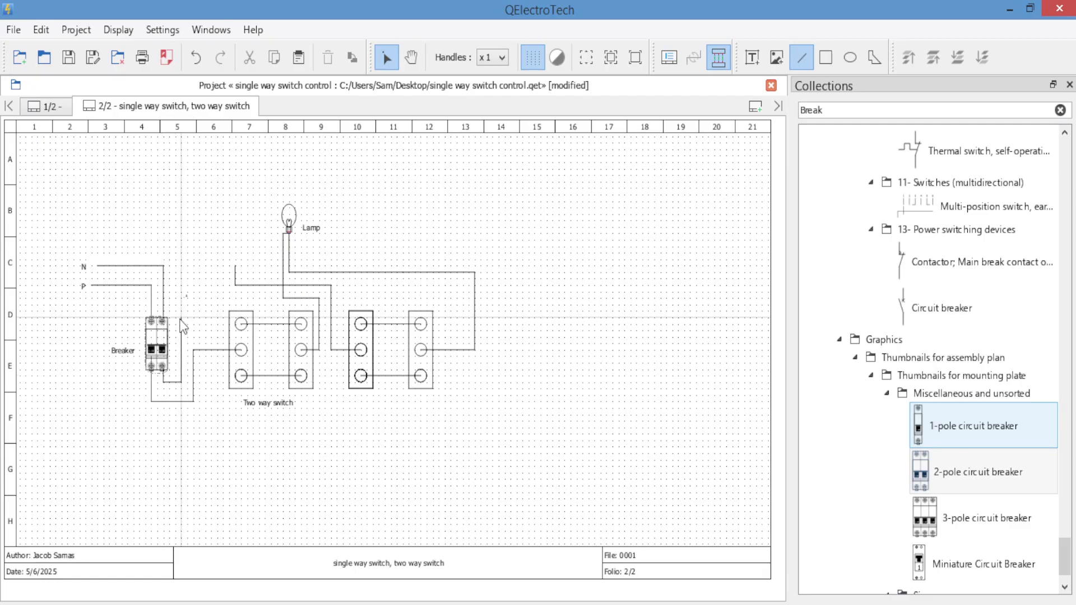
pyautogui.click(185, 273)
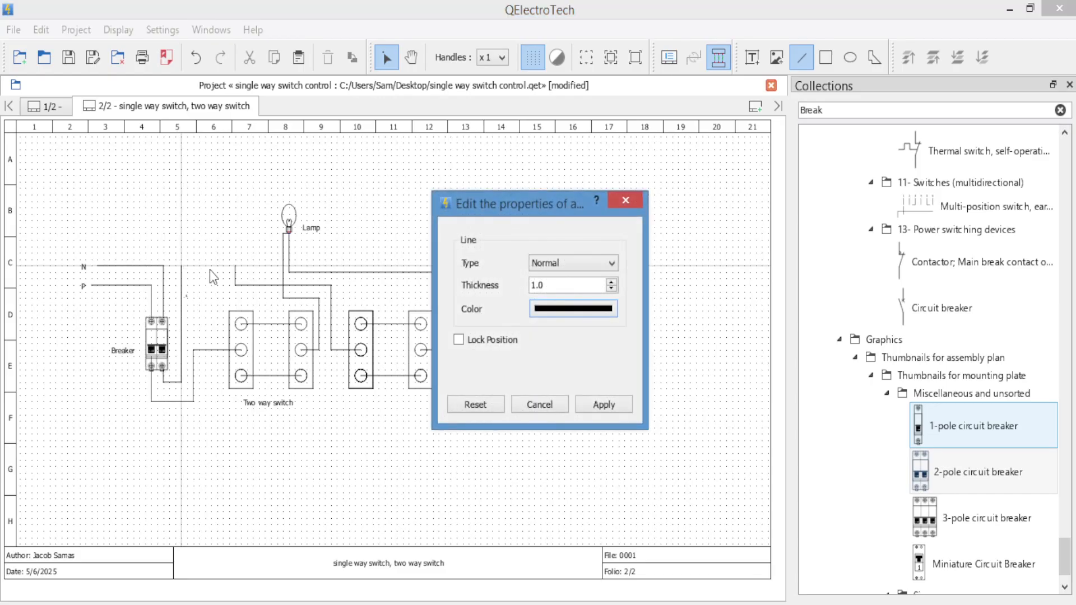
pyautogui.click(539, 404)
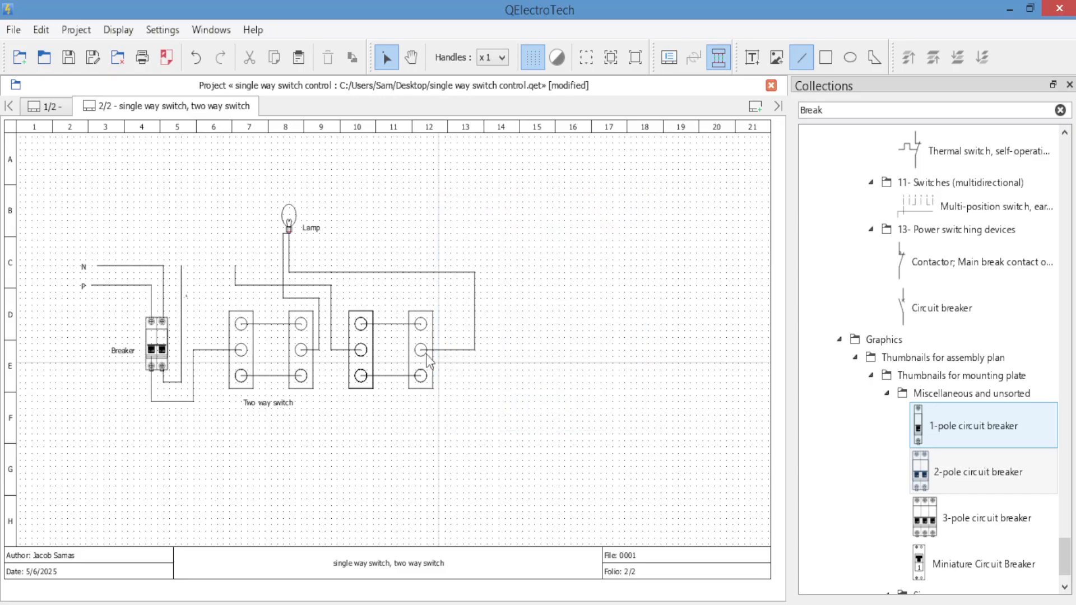
pyautogui.click(183, 267)
pyautogui.click(234, 267)
pyautogui.press('Escape')
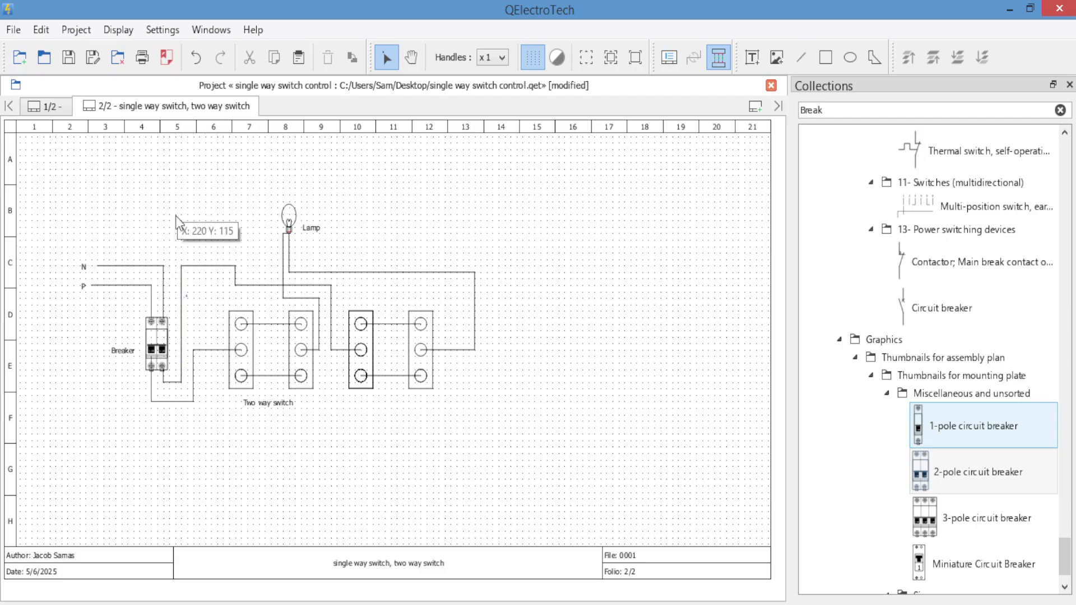